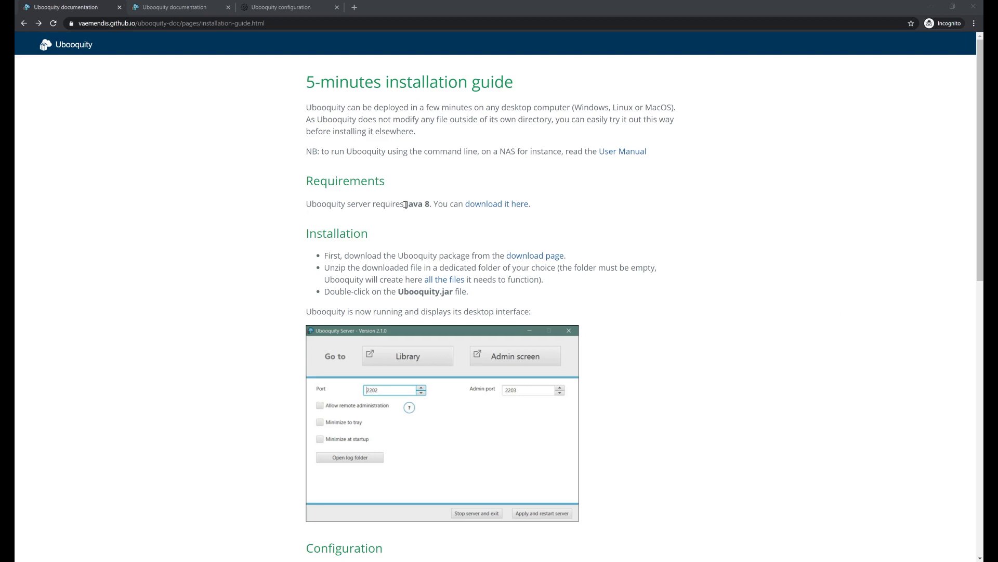
Step: Scroll the installation guide to its tips, highlight the folder-moving tip, then switch to the manual tab
scroll(516, 244, down, 3)
scroll(516, 244, down, 3)
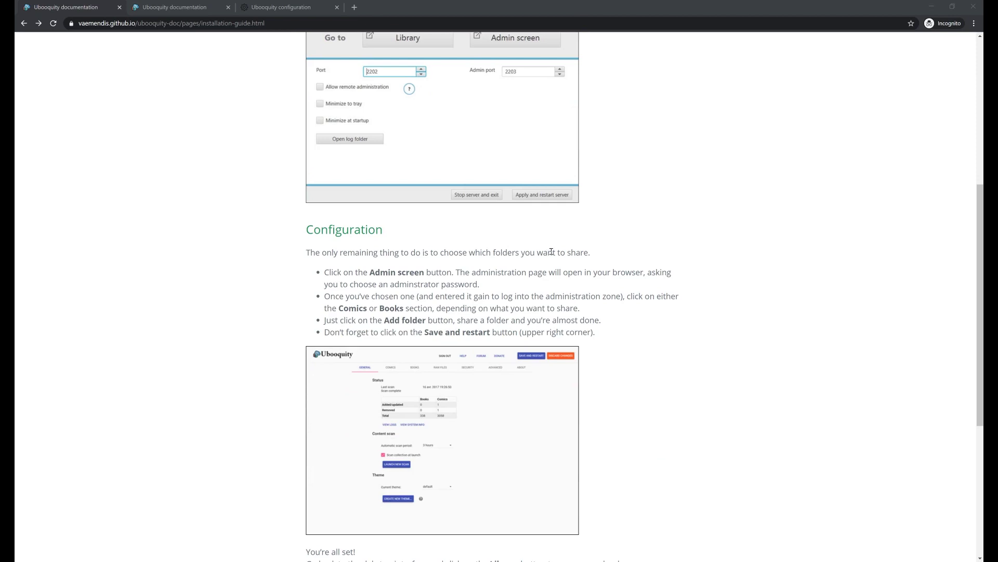
scroll(552, 251, down, 5)
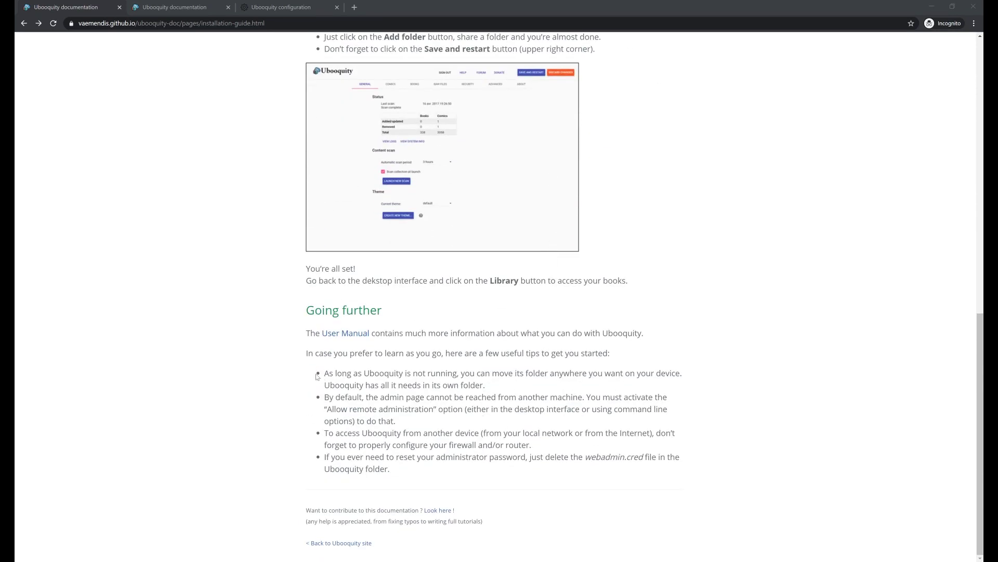
drag(328, 373, 487, 383)
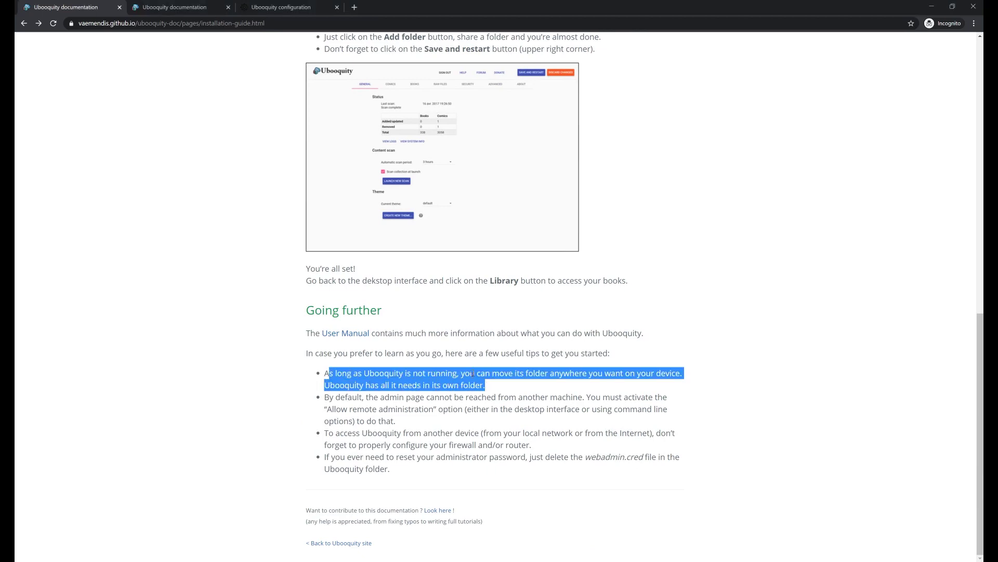
click(517, 384)
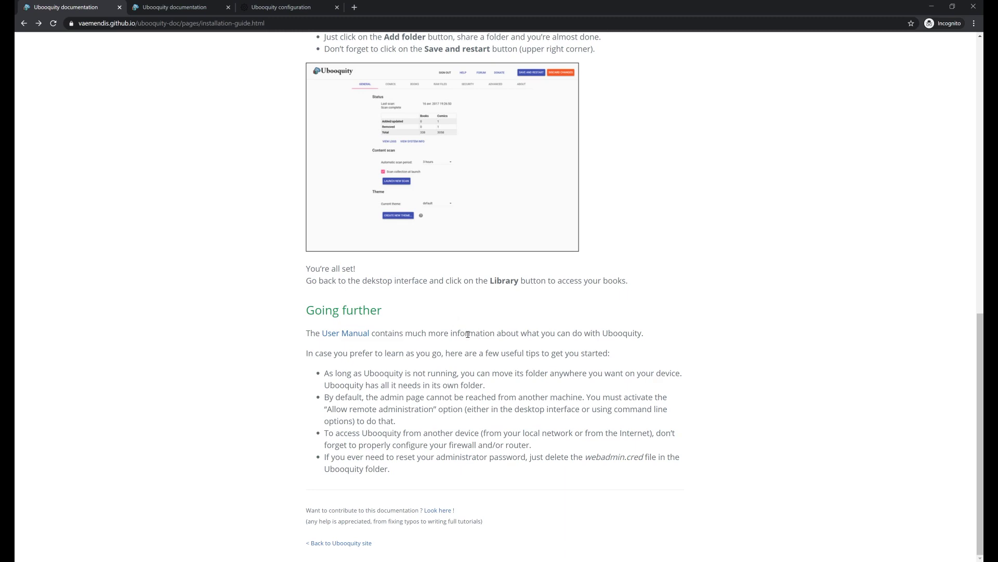
key(ctrl+Tab)
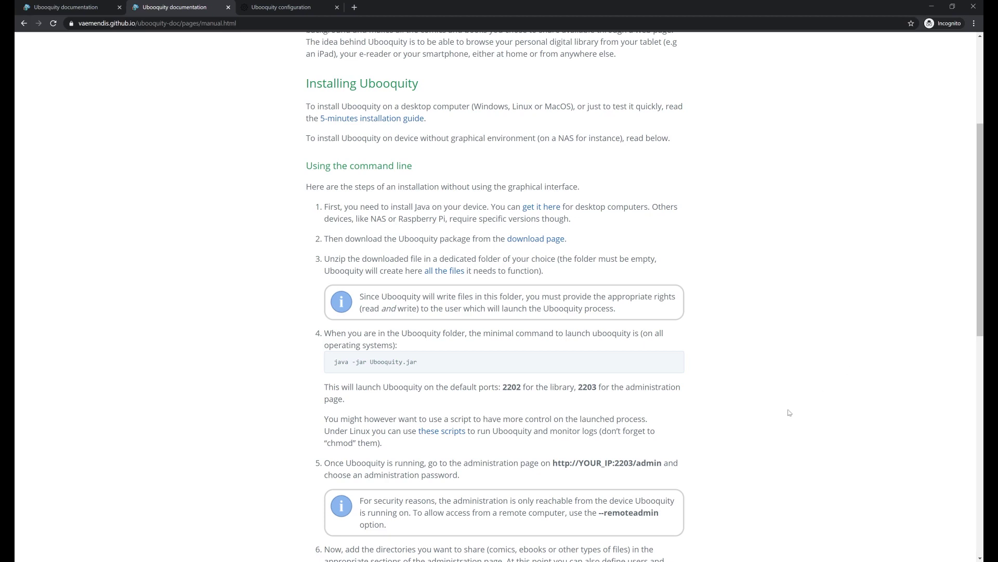
Step: Highlight the java -jar Ubooquity.jar launch command and scroll through the manual's command-line options
drag(333, 363, 433, 365)
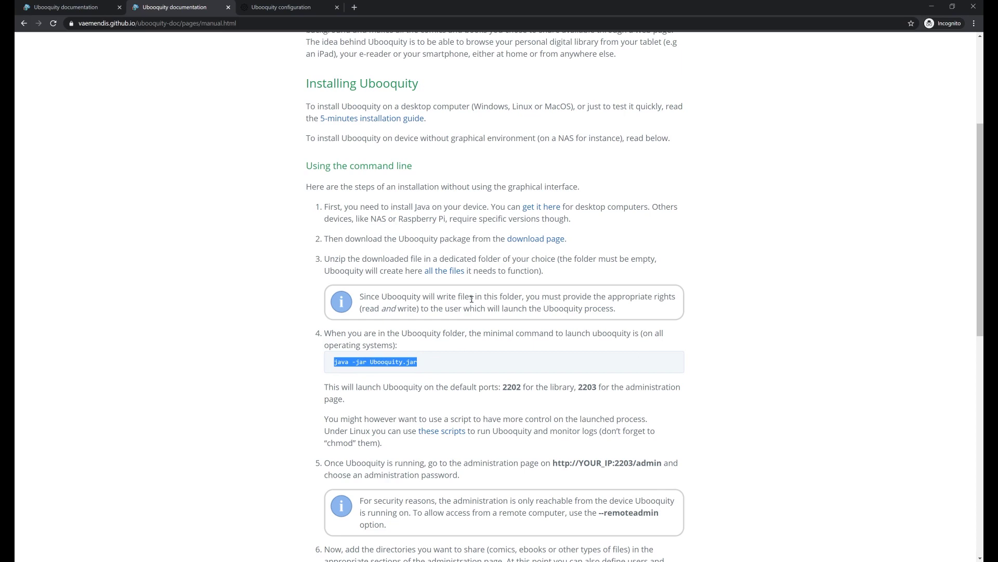
scroll(472, 299, down, 5)
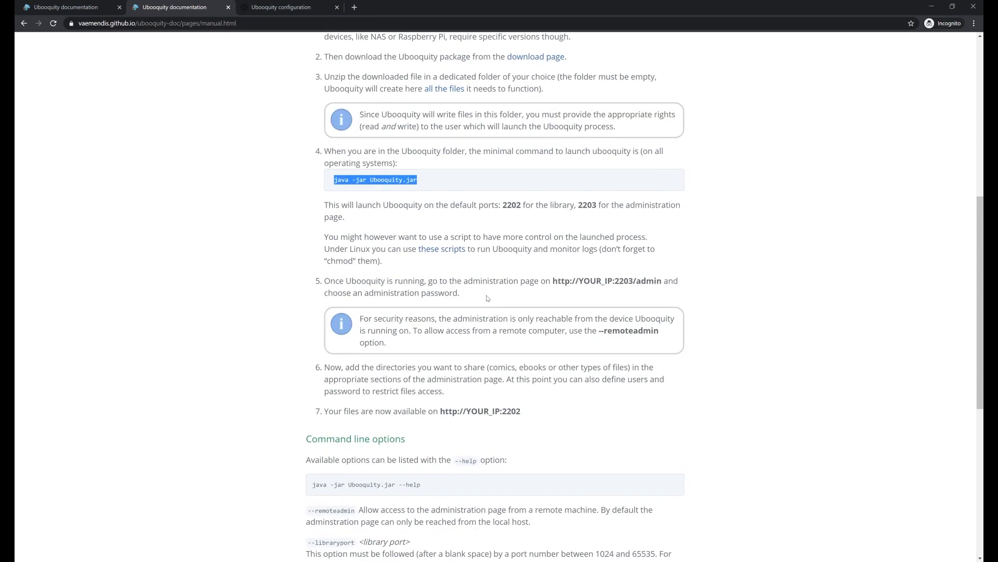
scroll(500, 282, down, 3)
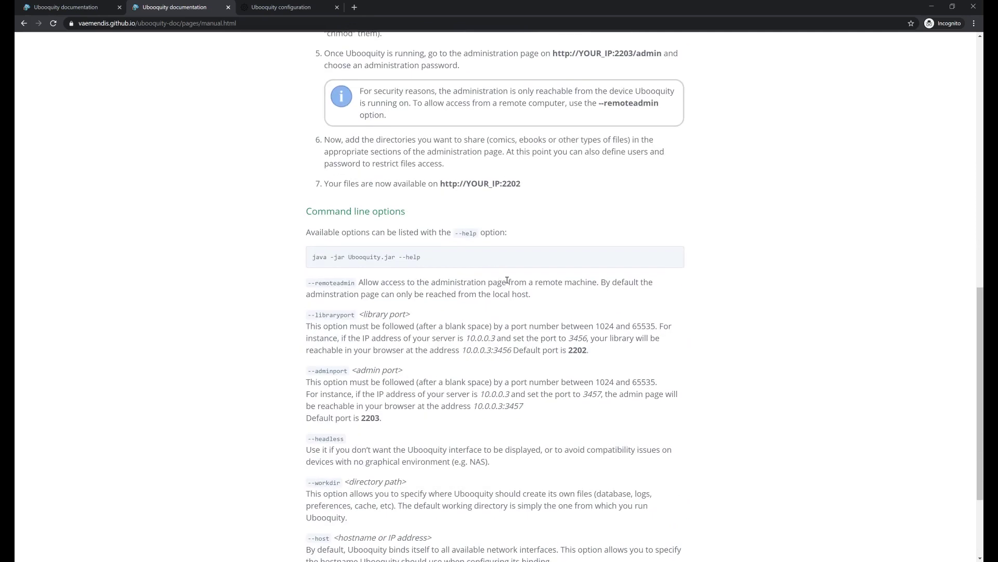
scroll(508, 281, down, 3)
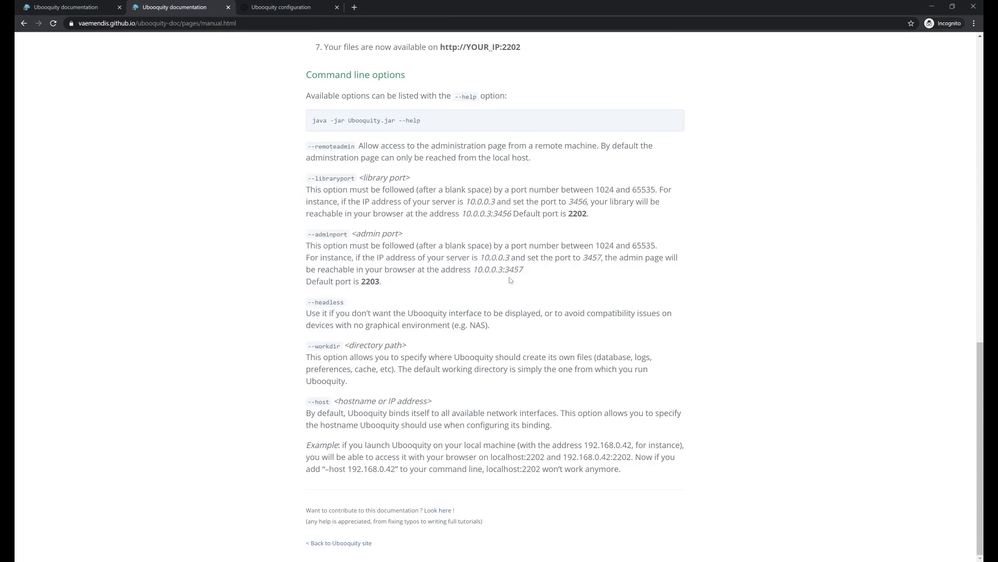
scroll(511, 279, up, 12)
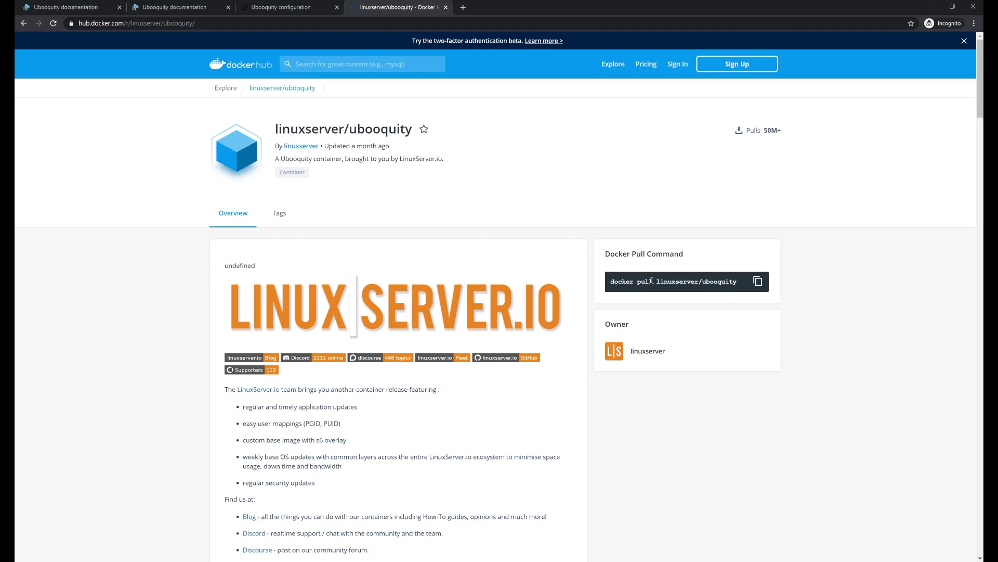
Step: Select the docker pull linuxserver/ubooquity command in the Docker Pull Command box
drag(606, 282, 747, 285)
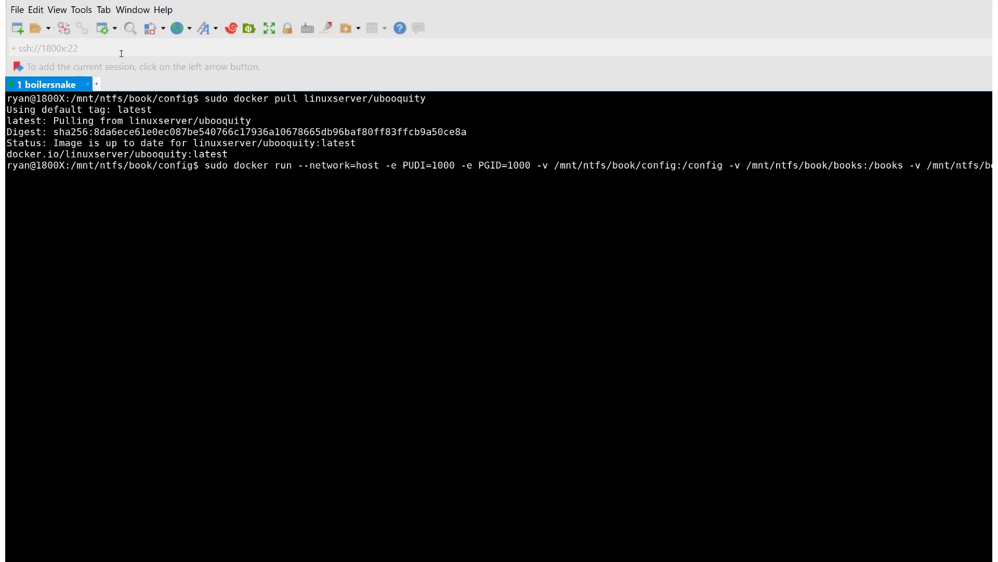
Step: Highlight the docker pull and docker run commands already entered in the MobaXterm terminal
mouse_move(205, 98)
mouse_down()
mouse_move(468, 98)
mouse_move(426, 98)
mouse_up()
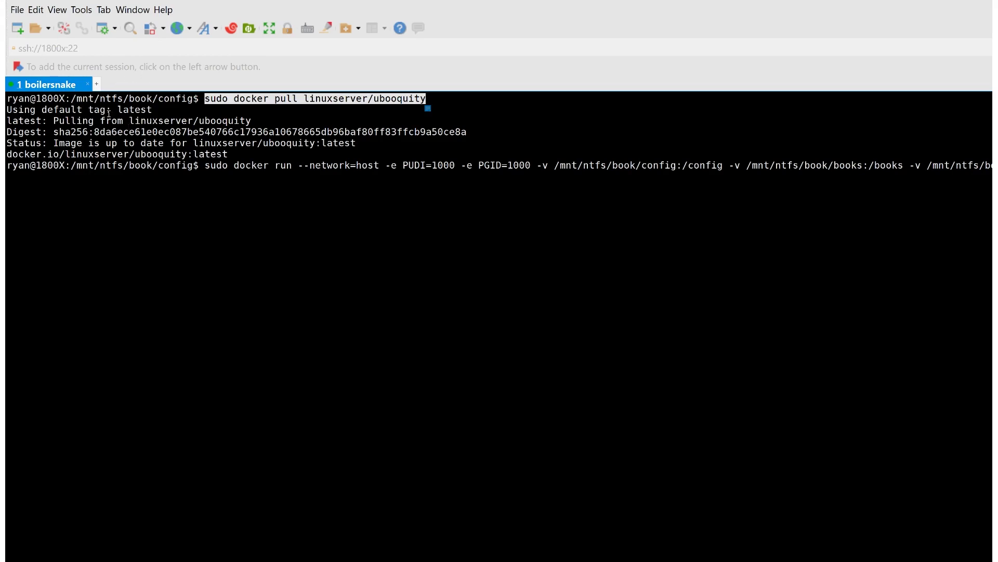
drag(204, 165, 988, 176)
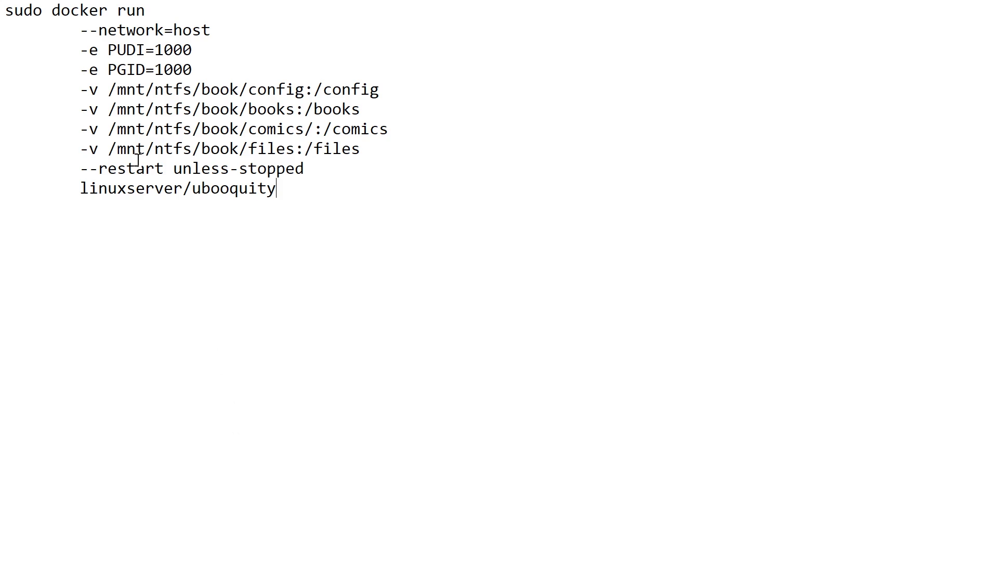
drag(77, 31, 214, 33)
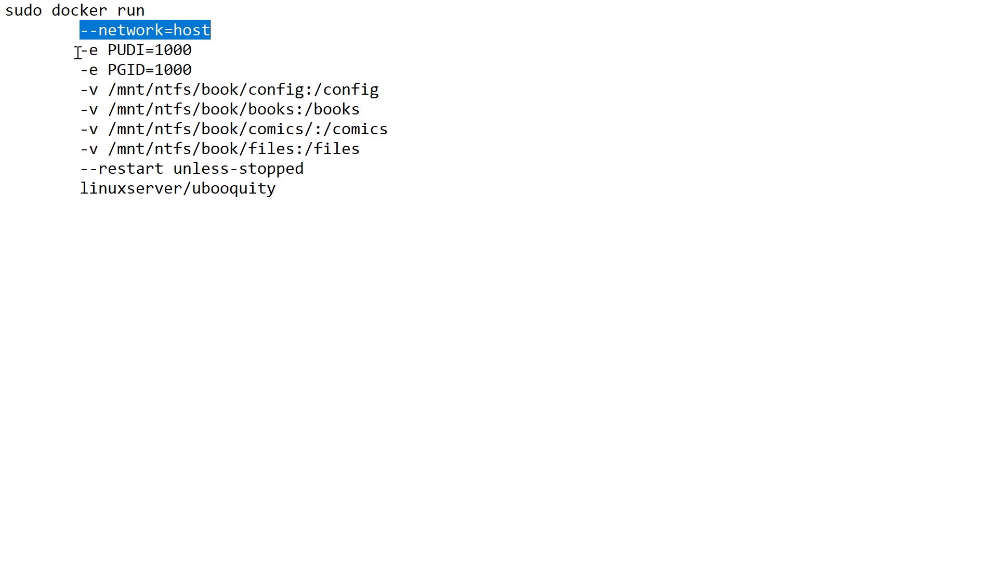
drag(78, 53, 194, 50)
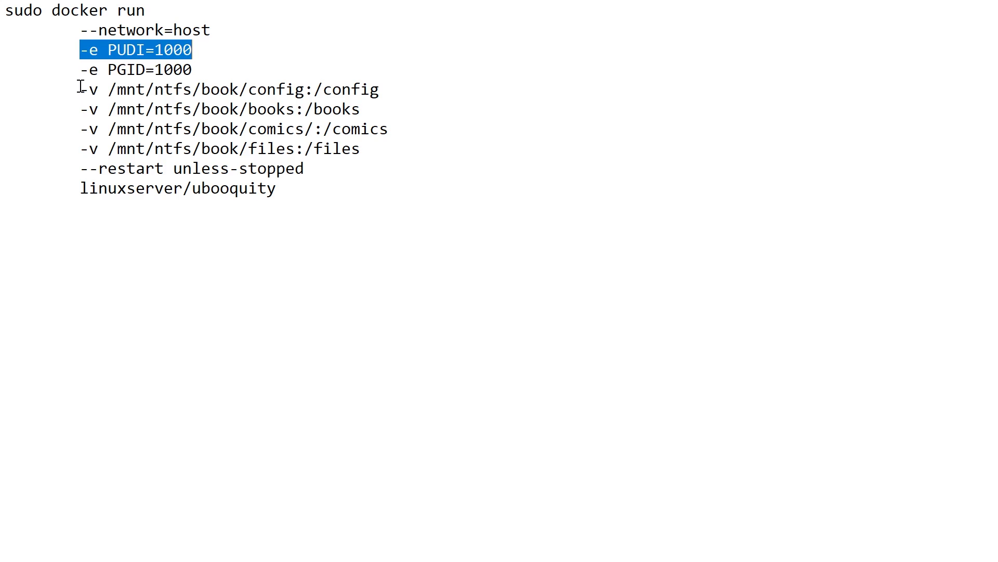
drag(81, 90, 380, 91)
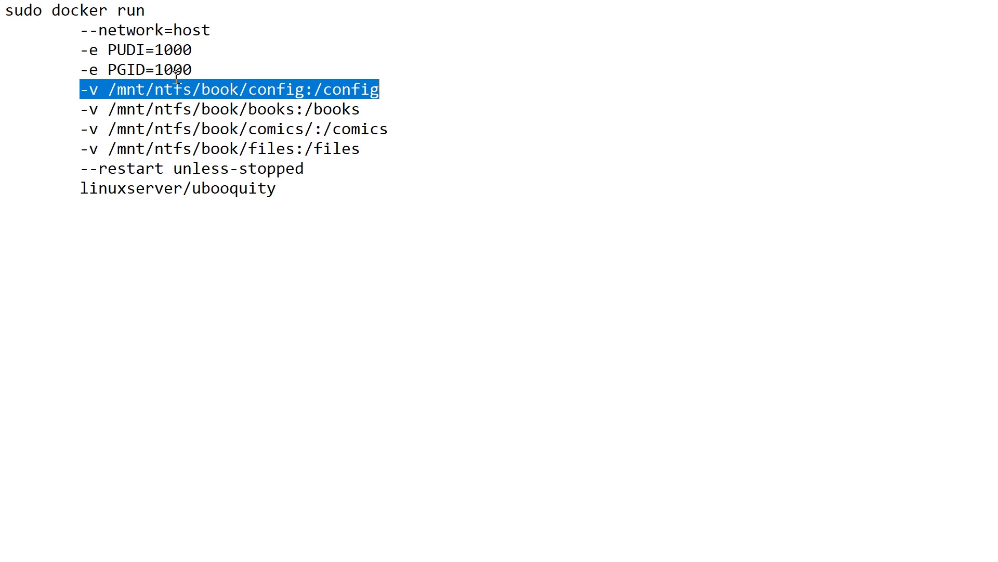
Step: Highlight the --restart unless-stopped option and linuxserver/ubooquity image name, then switch to the Ubooquity admin page
drag(79, 168, 302, 173)
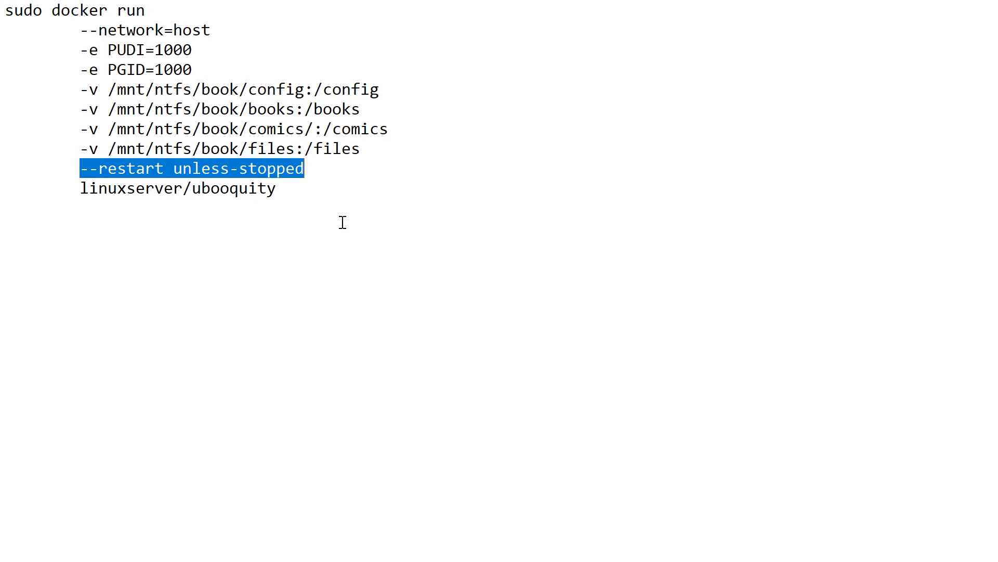
drag(78, 192, 274, 193)
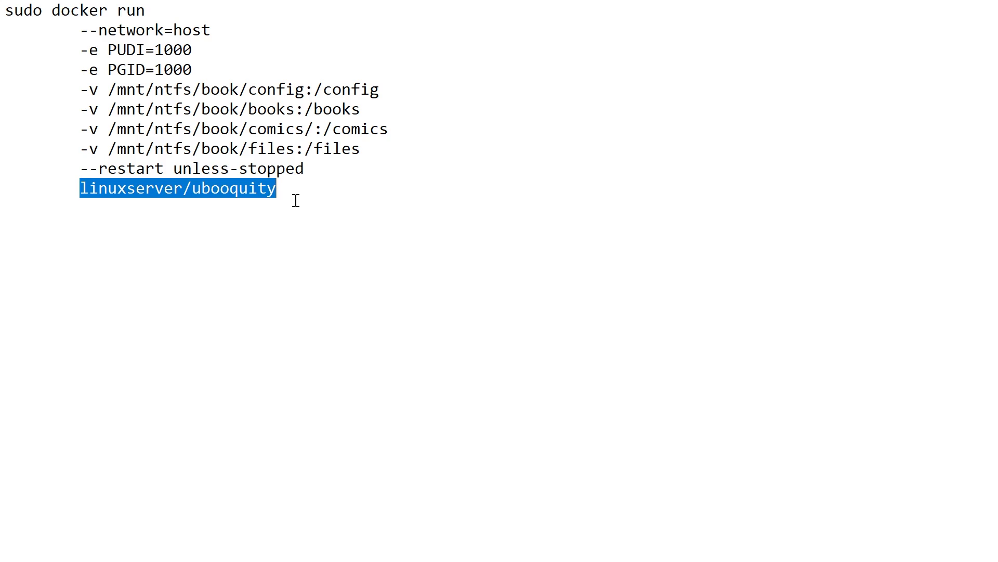
key(alt+Tab)
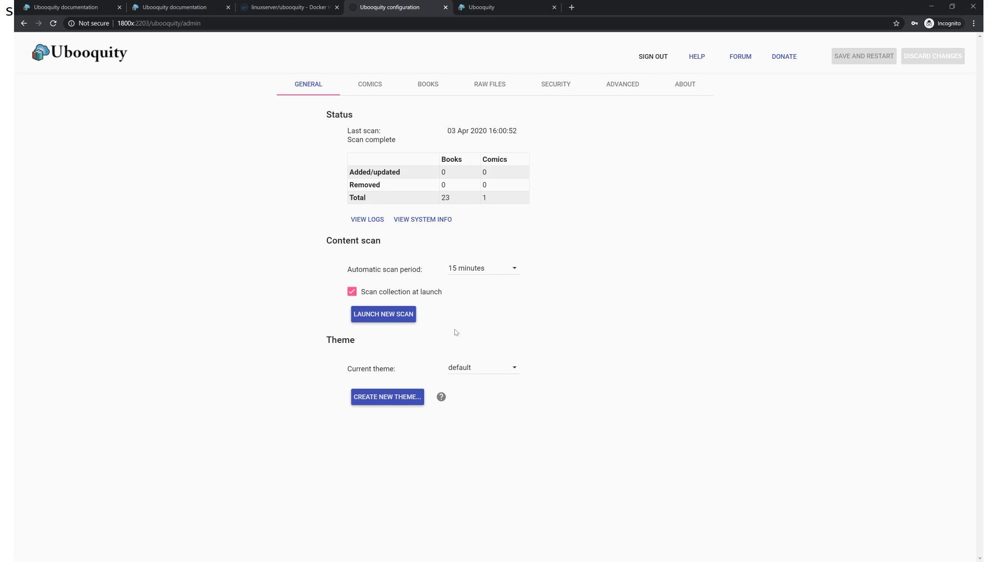
Step: Keep the automatic scan period at 15 minutes, then view the Comics sharing settings
click(483, 270)
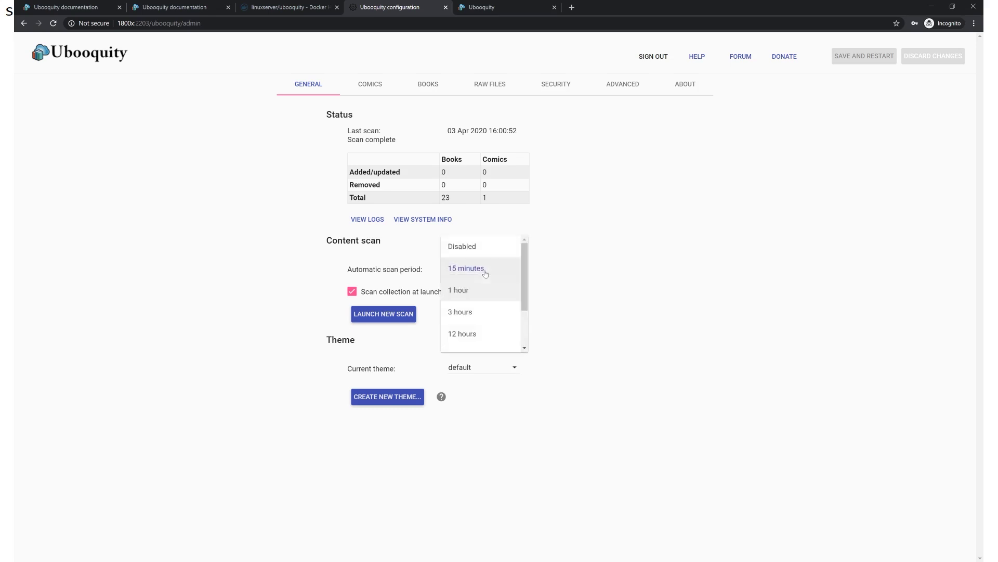
click(608, 274)
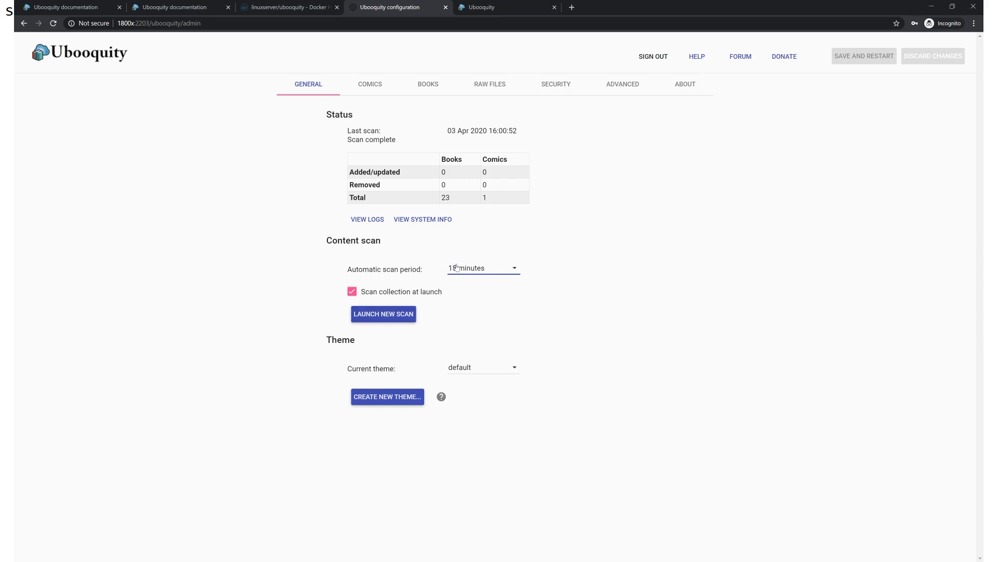
click(370, 88)
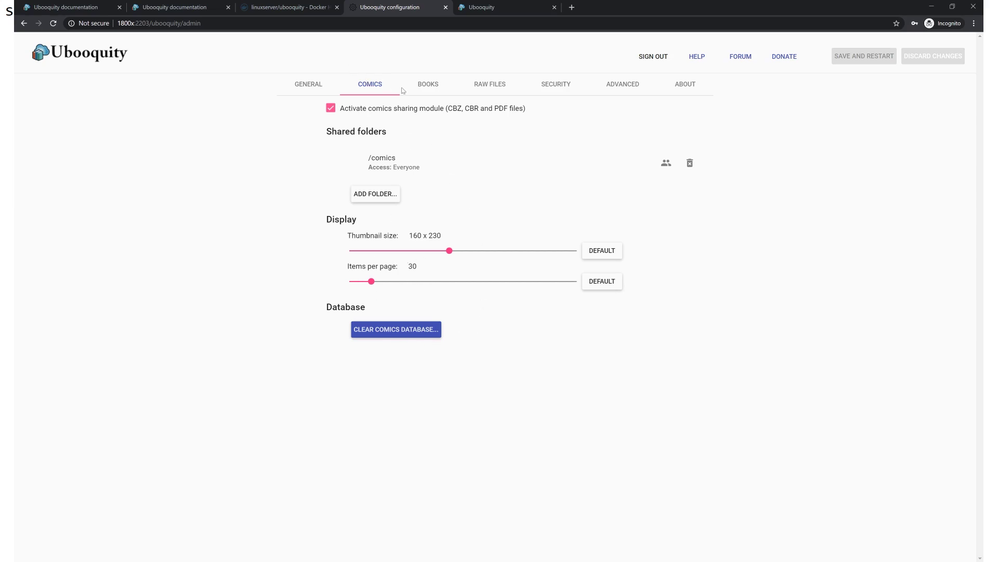
Step: Step through the Books, Raw files, Security and Advanced tabs of the Ubooquity admin
click(436, 89)
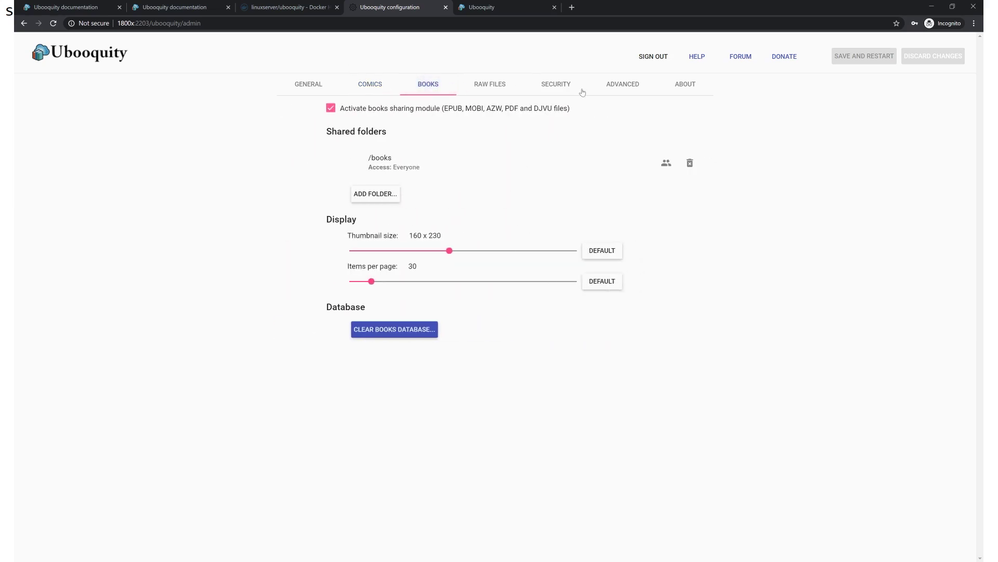
click(484, 83)
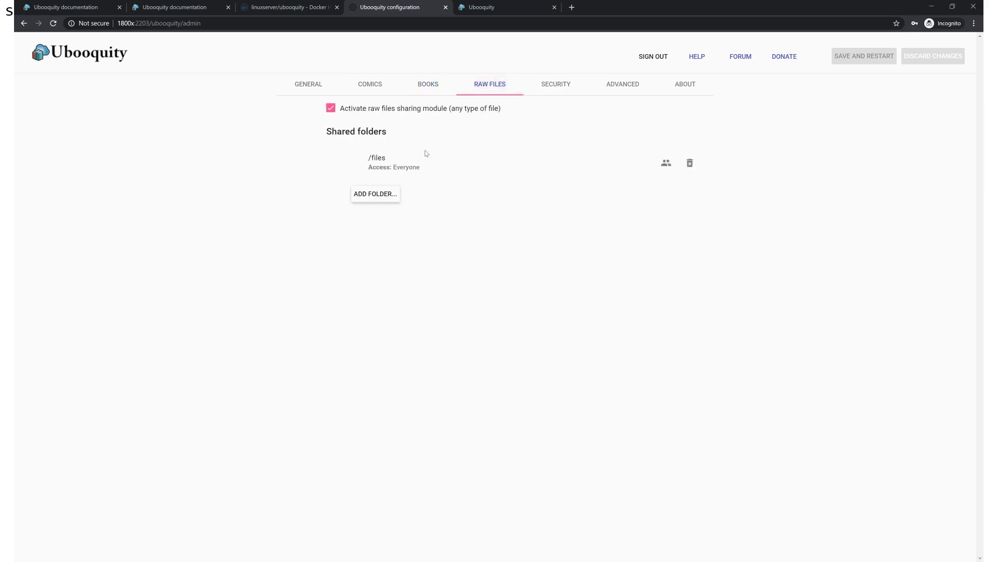
click(556, 83)
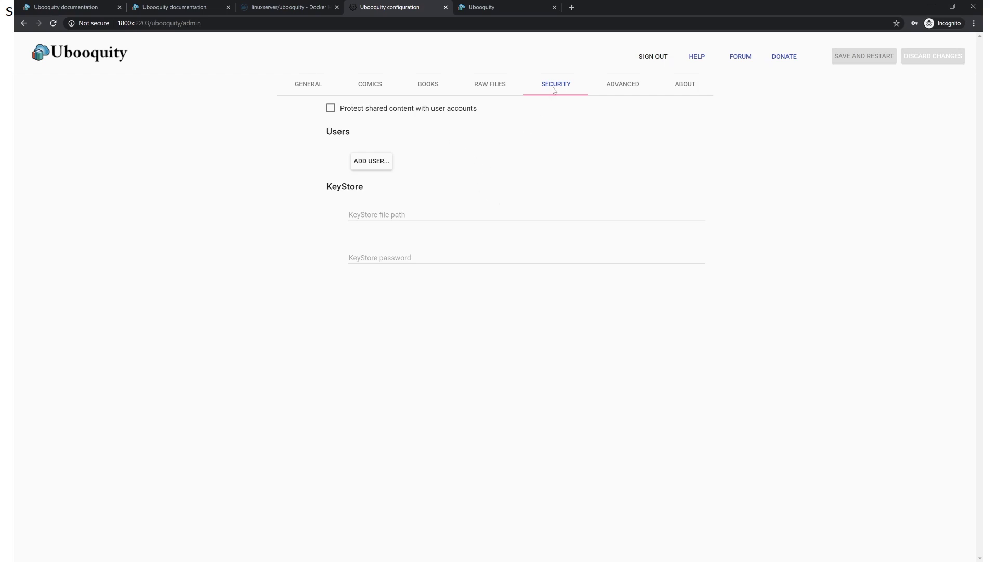
click(620, 83)
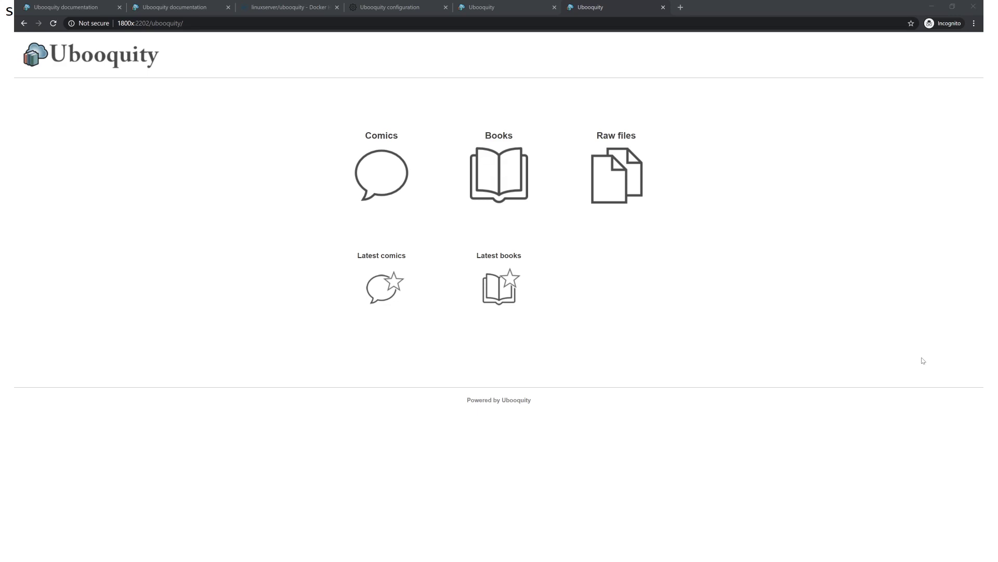
Step: Browse Comics into the comics folder and show the details of Batman v01 - I Am Gotham
click(911, 233)
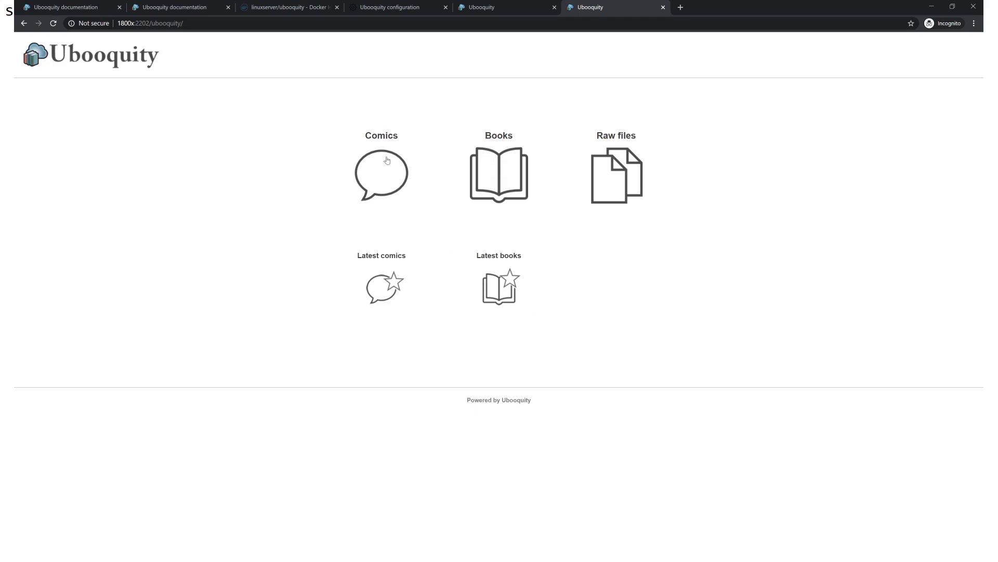
click(388, 190)
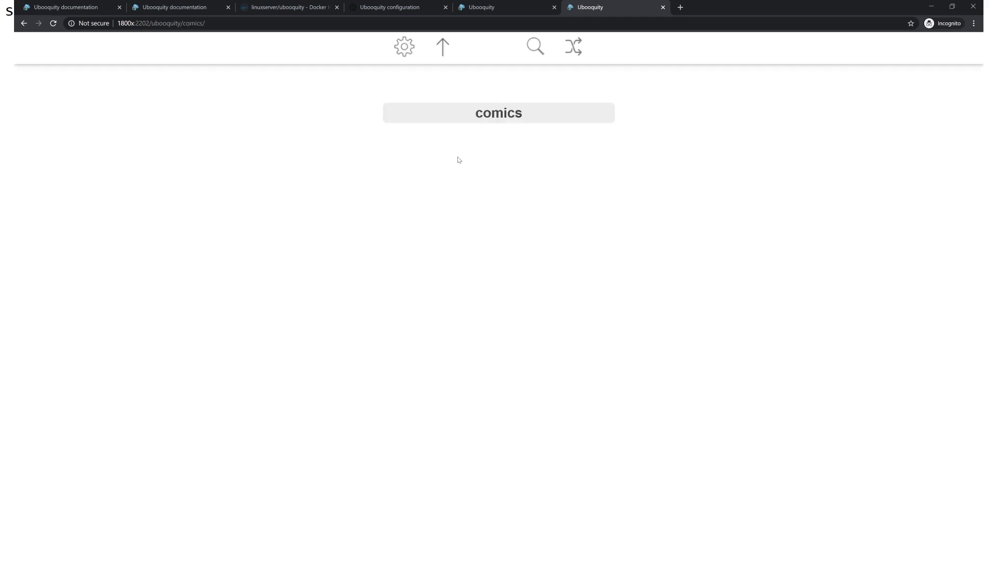
click(502, 120)
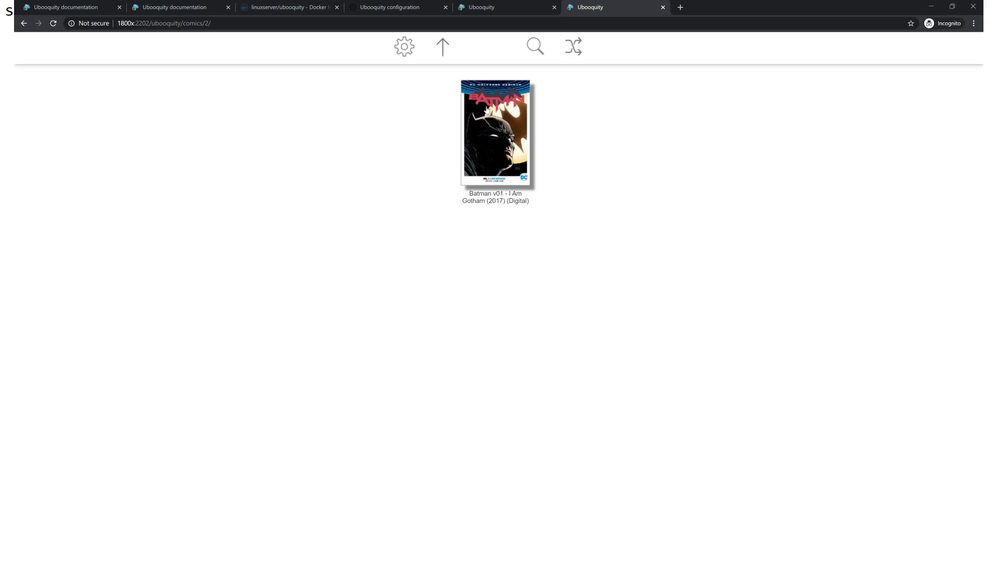
click(491, 149)
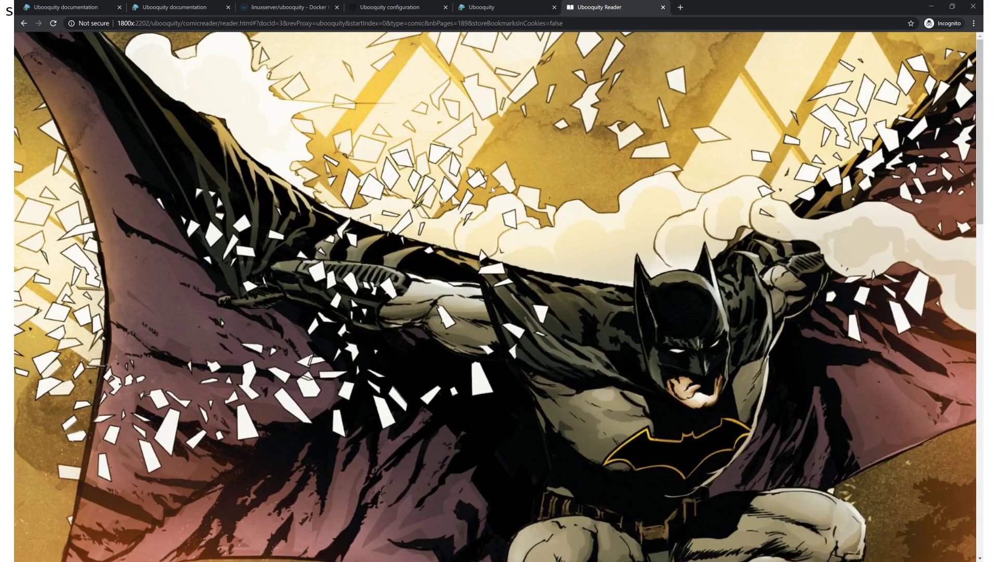
Step: Bring up the reader menu and page forward through the Batman comic to page 11
click(496, 156)
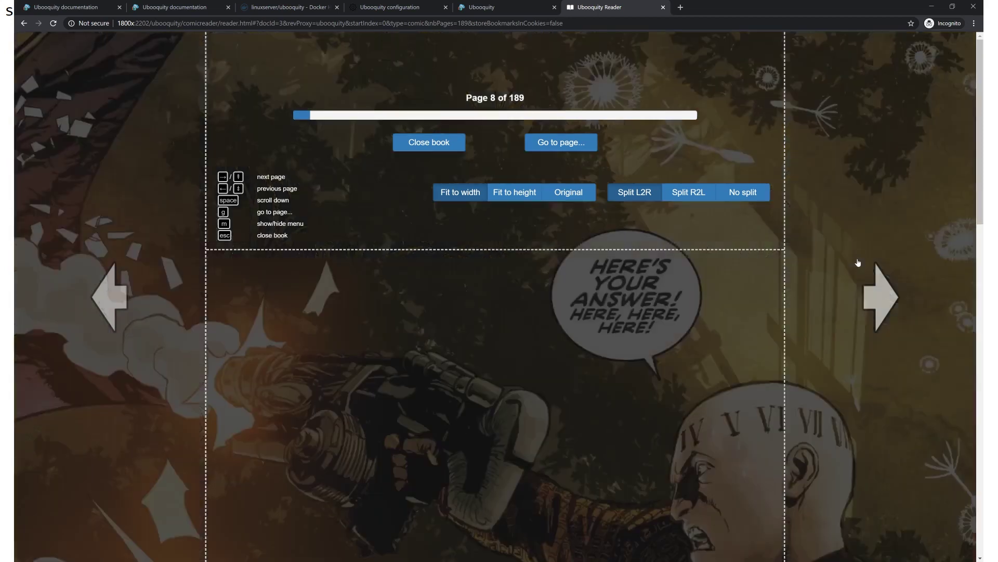
click(882, 301)
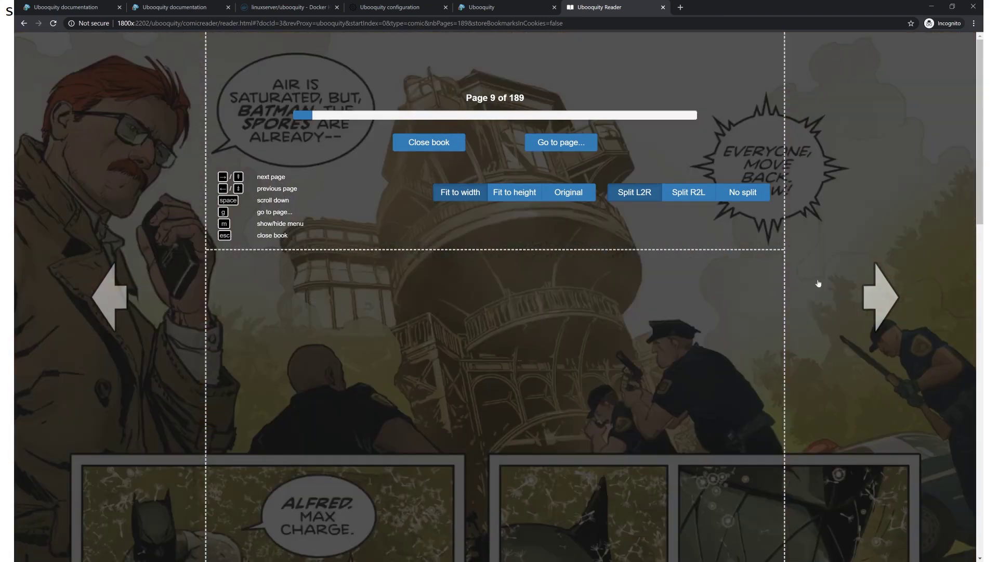
click(885, 300)
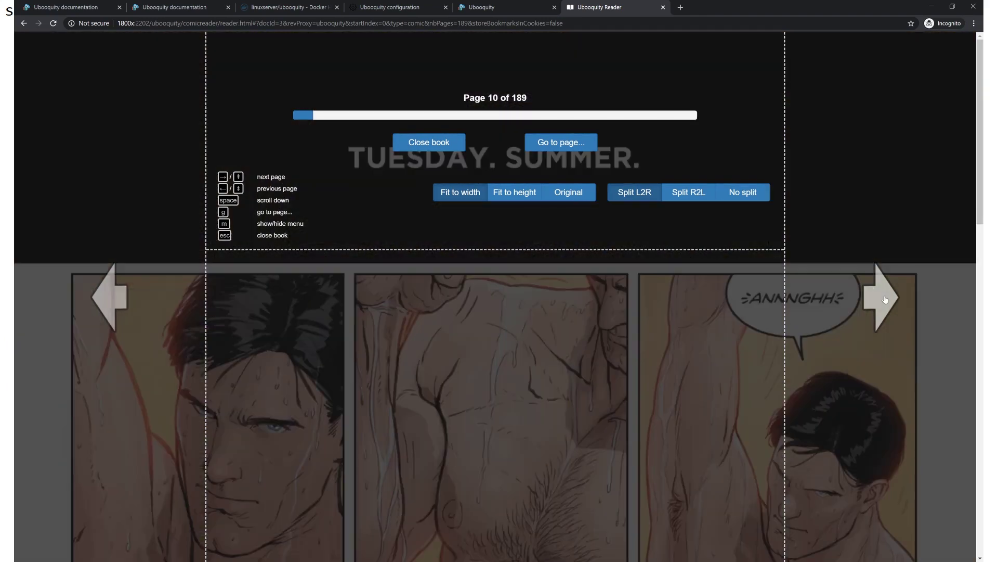
click(885, 299)
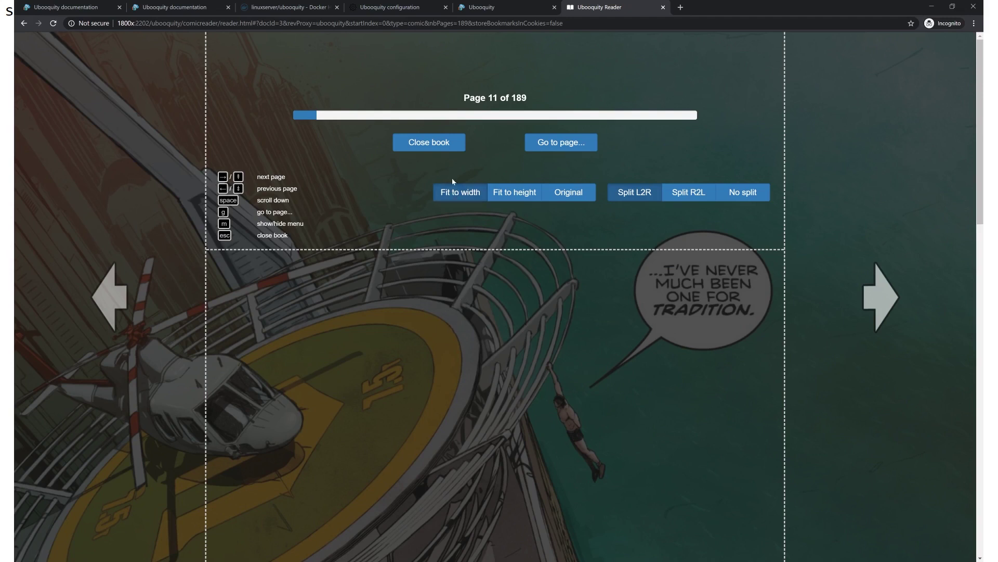
Step: Close the comic and reopen Batman v01 so it resumes at page 11
click(437, 148)
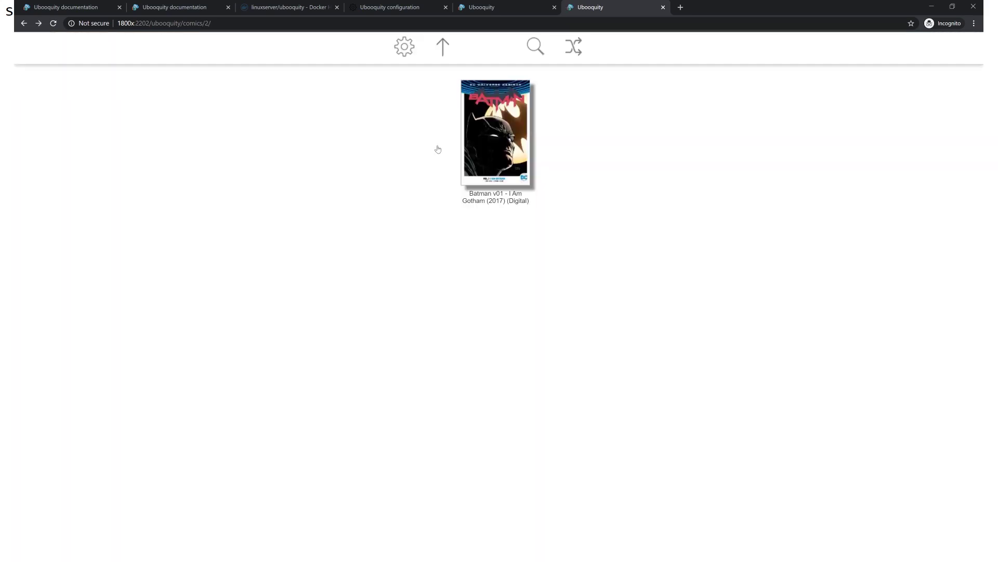
click(490, 126)
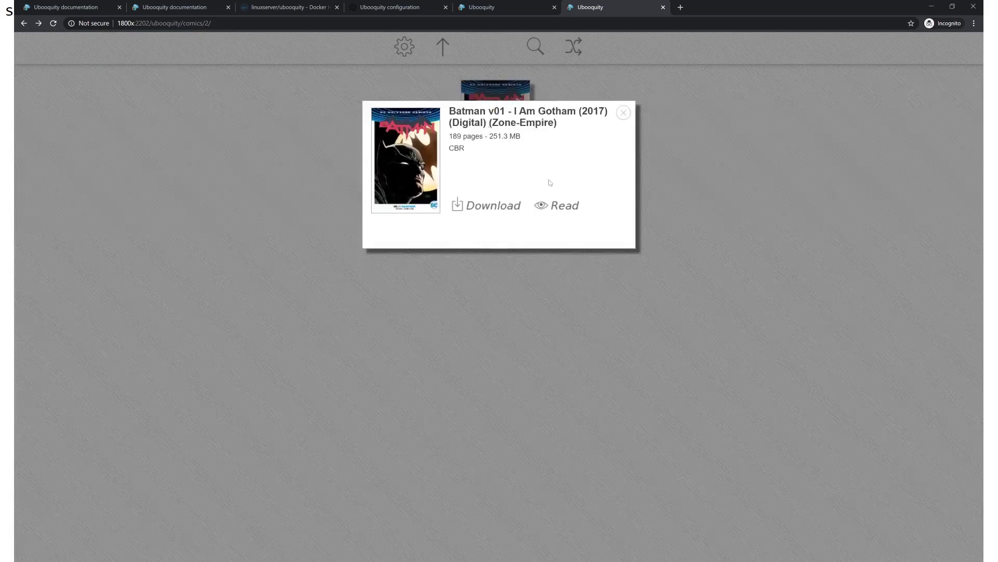
click(562, 210)
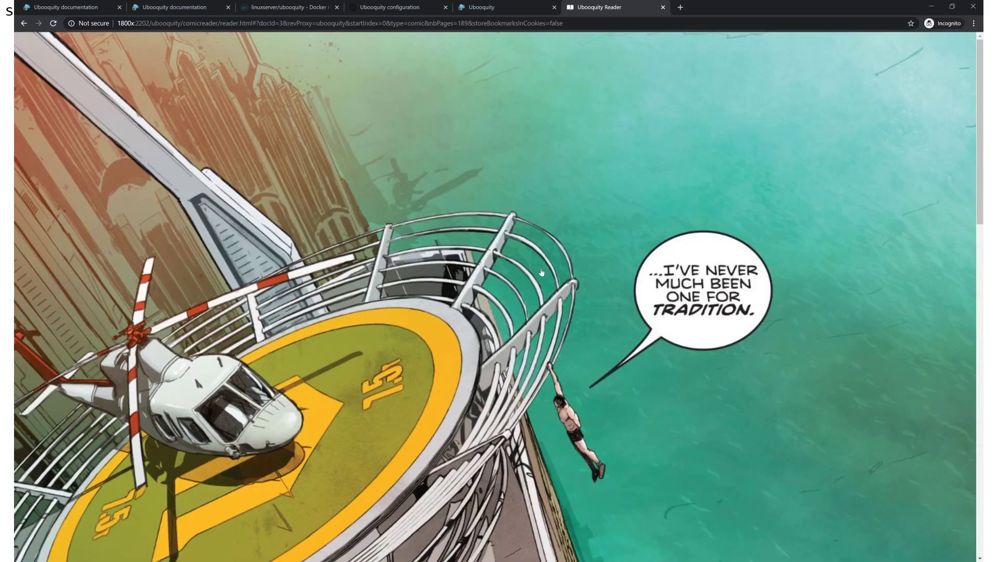
Step: Close the comic reader and show The King in Yellow, Deluxe Edition details in the books library
click(556, 367)
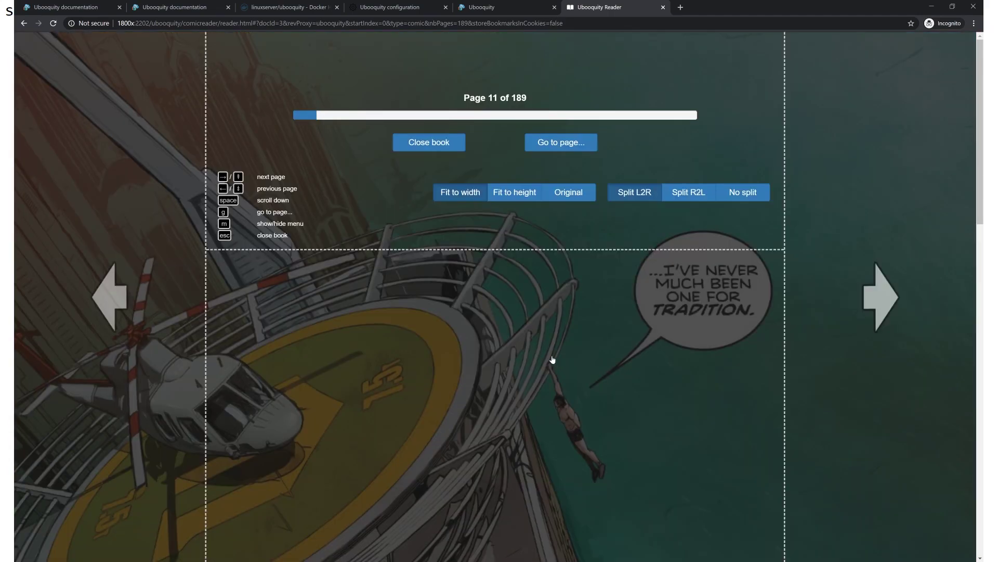
click(436, 148)
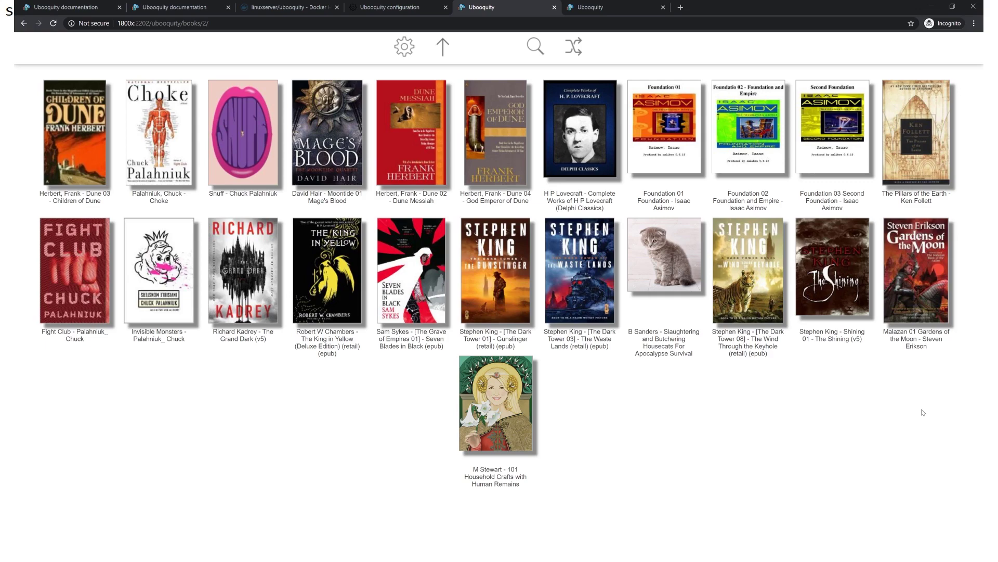
click(339, 283)
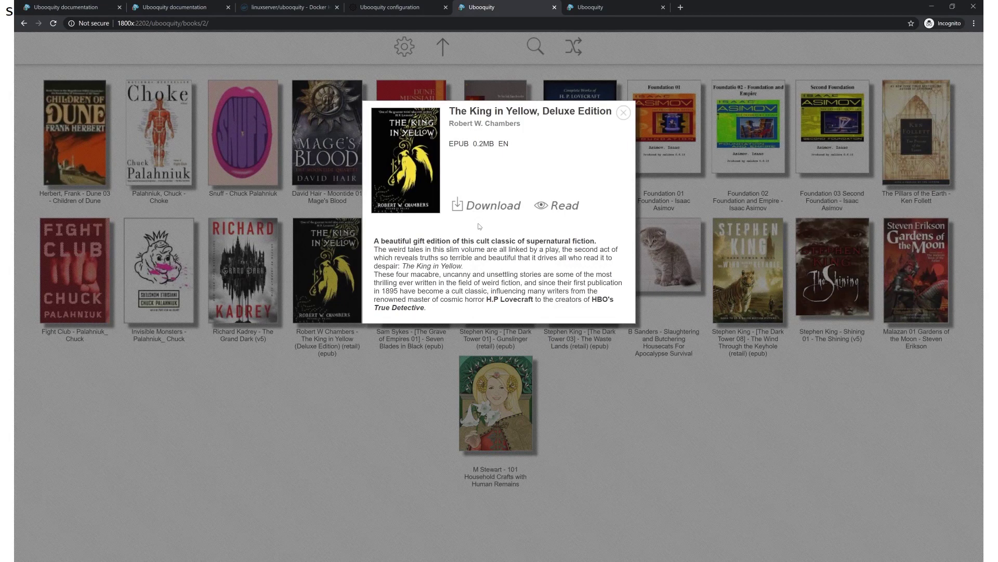
Step: Open The King in Yellow, Deluxe Edition from the library grid
click(565, 208)
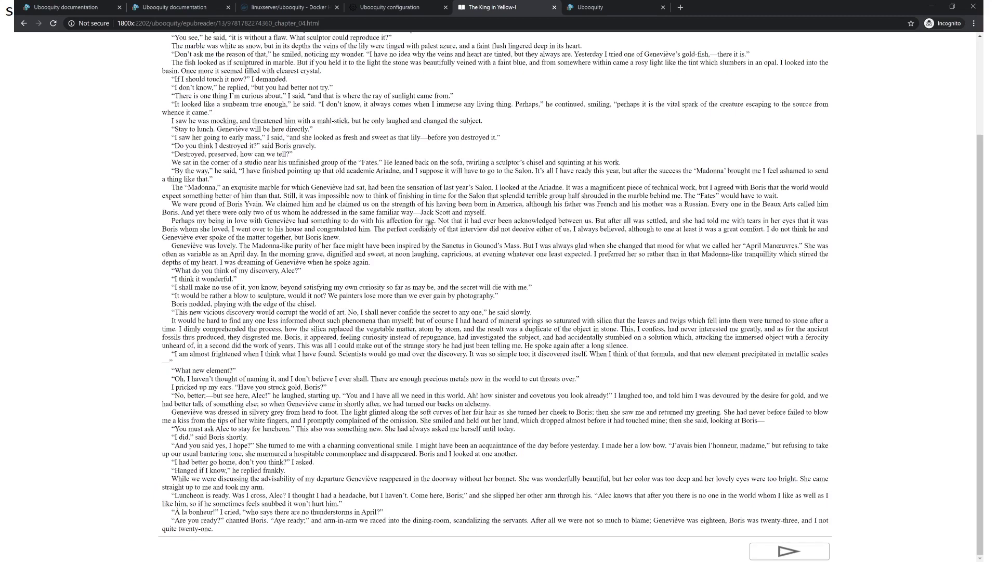
Step: Scroll through the chapter, then show the reader menu and the book's table of contents
scroll(429, 224, up, 3)
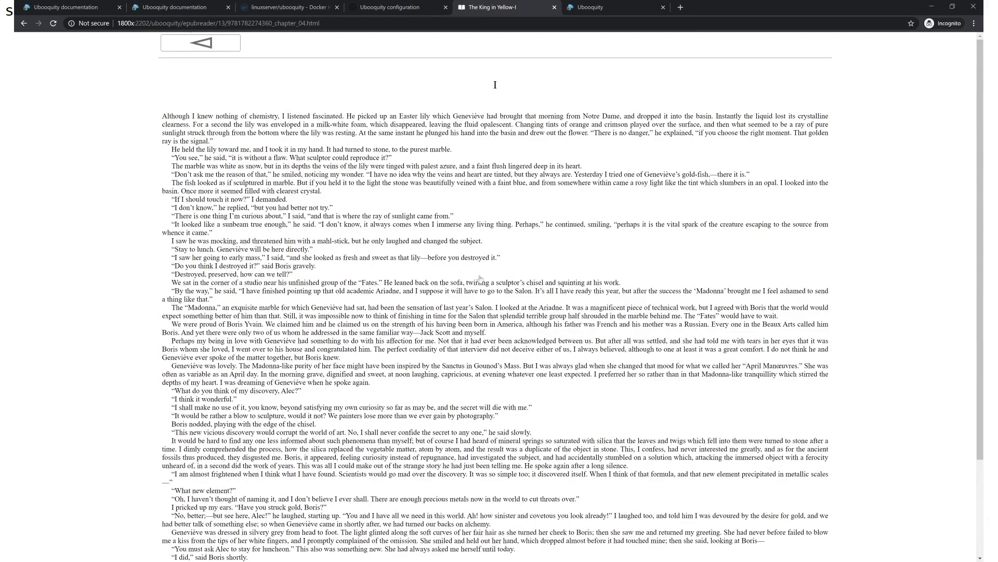
scroll(478, 279, down, 3)
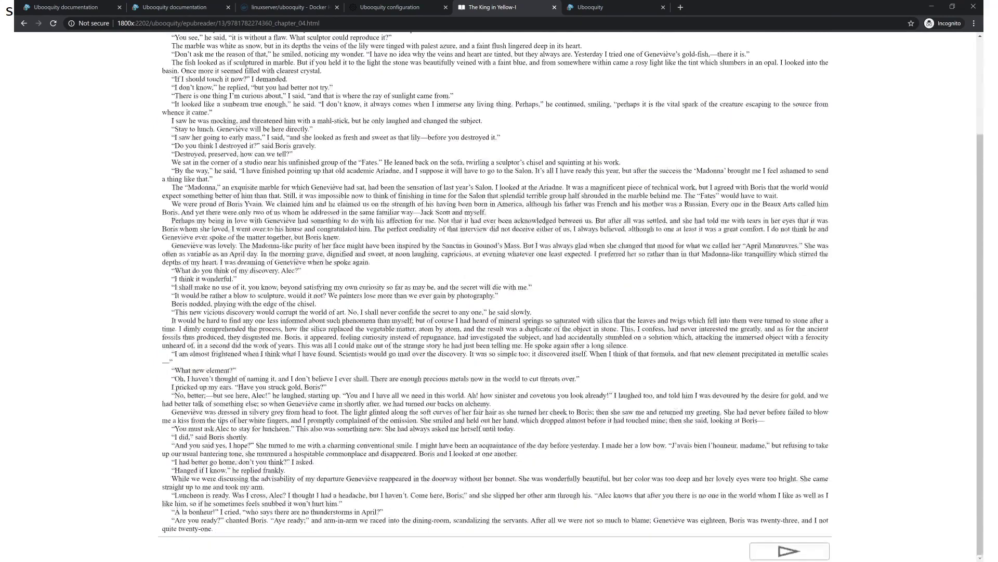
click(468, 264)
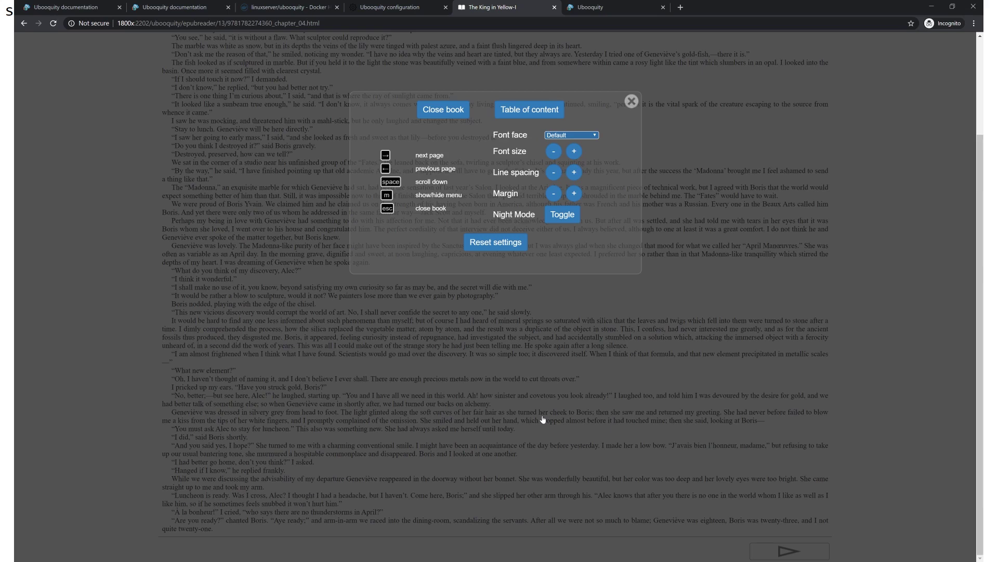
click(542, 109)
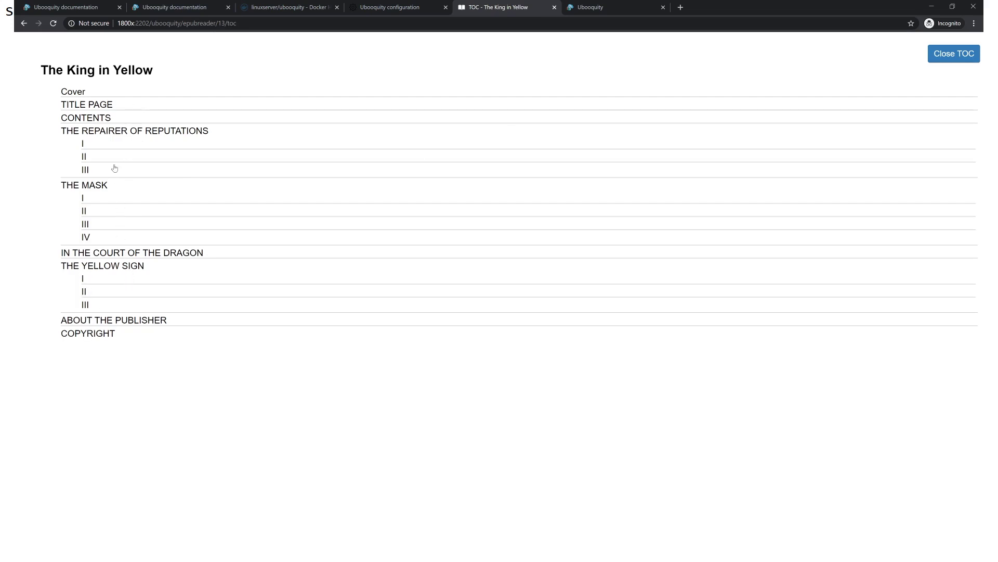
Step: Jump to part II of The Repairer of Reputations and scroll through it
click(85, 157)
scroll(377, 230, down, 10)
scroll(378, 230, down, 9)
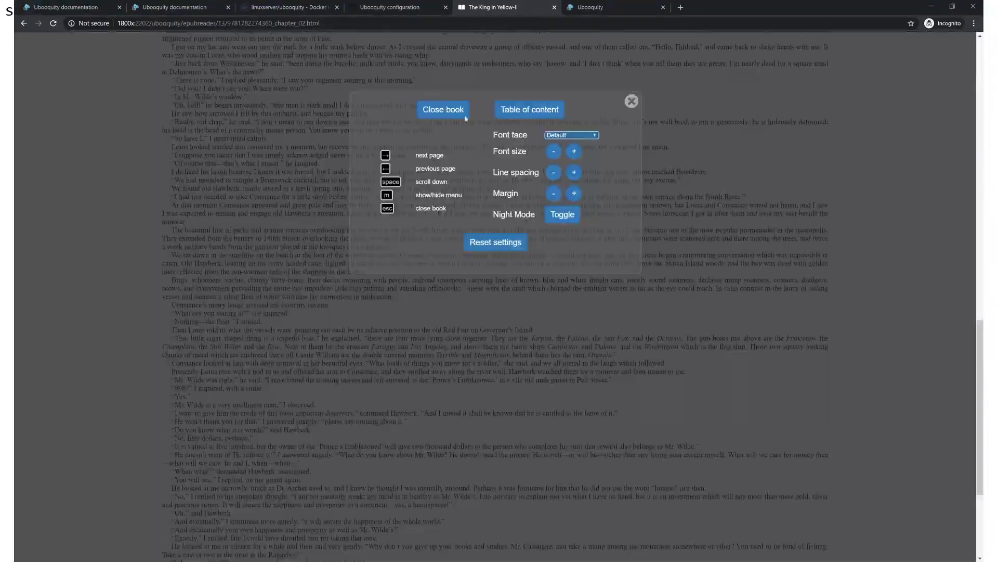
click(434, 109)
click(331, 284)
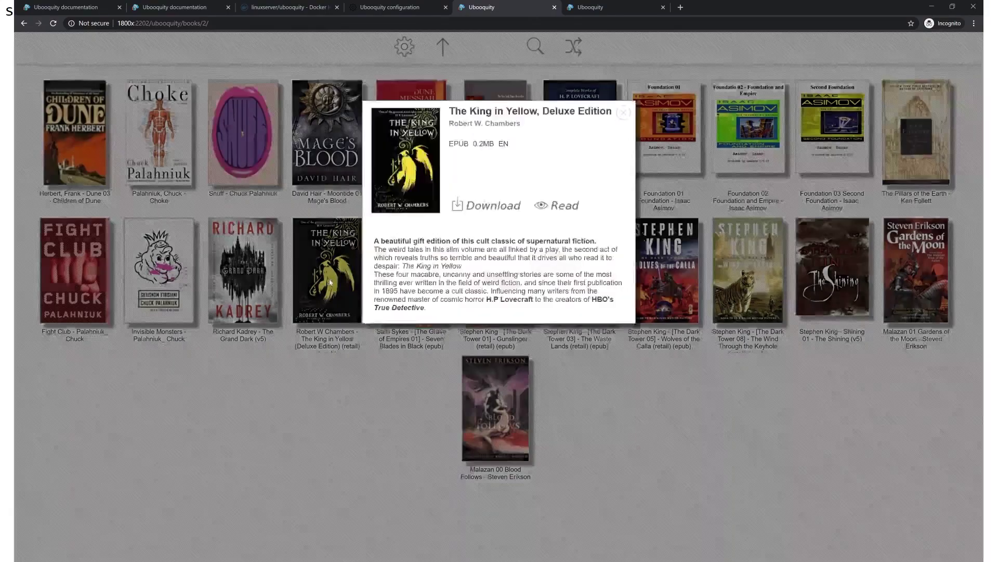
click(547, 211)
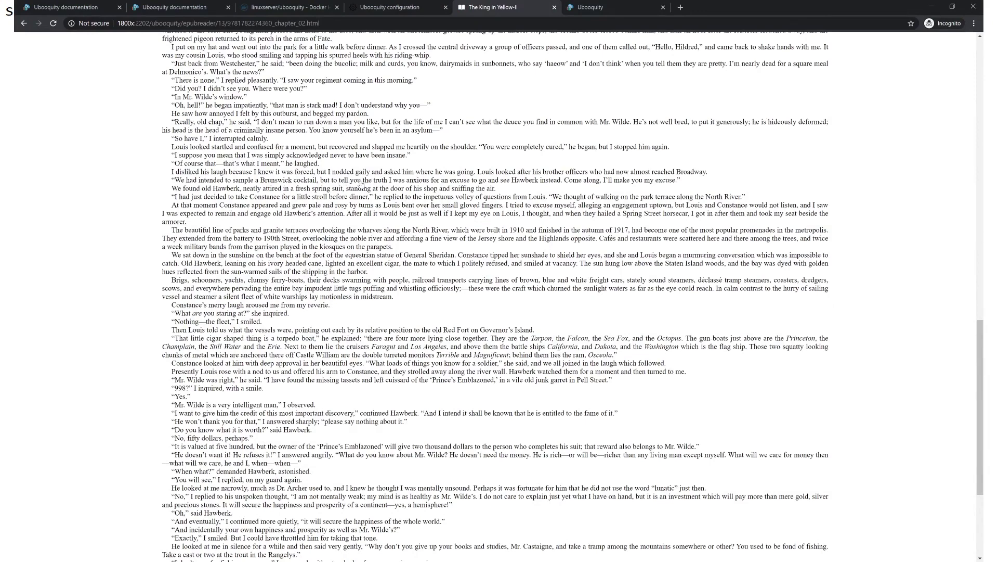
scroll(490, 335, down, 4)
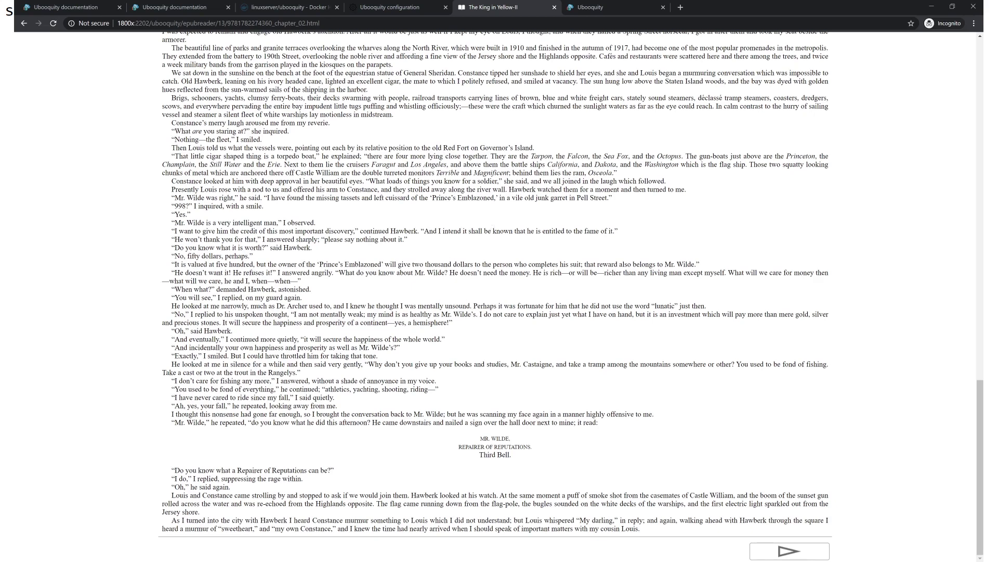
click(510, 231)
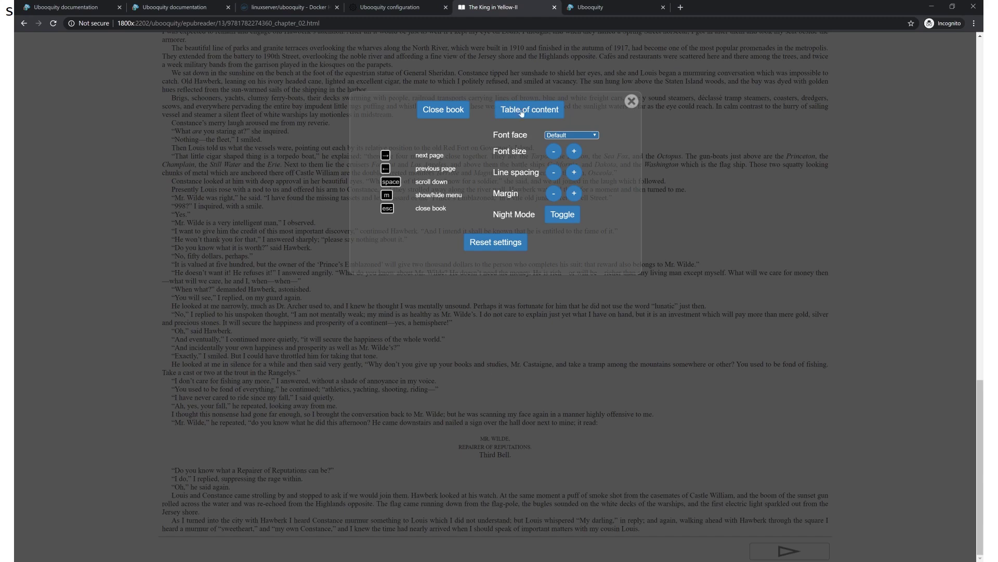
click(443, 110)
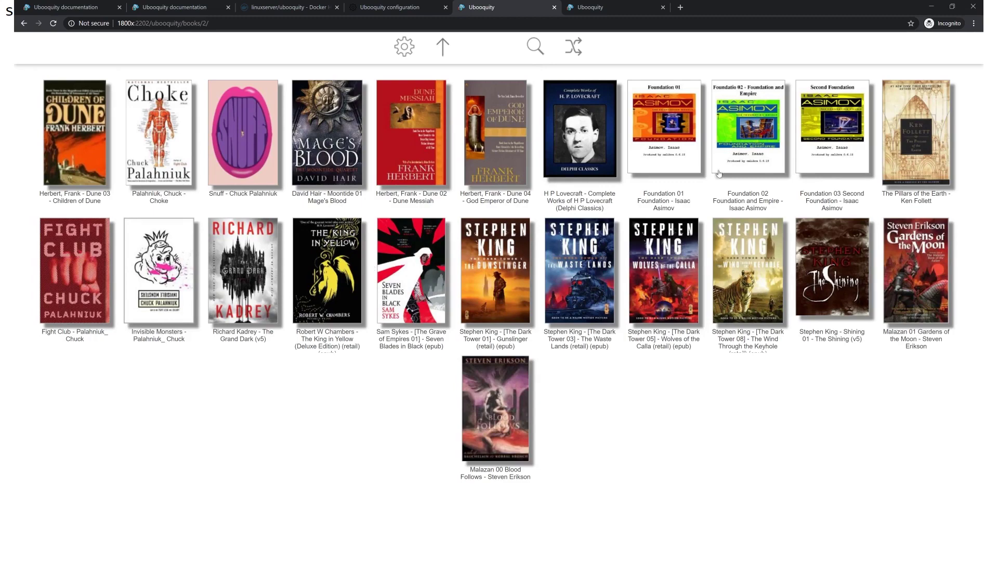
Step: Open the details of The Shining from the library
click(828, 269)
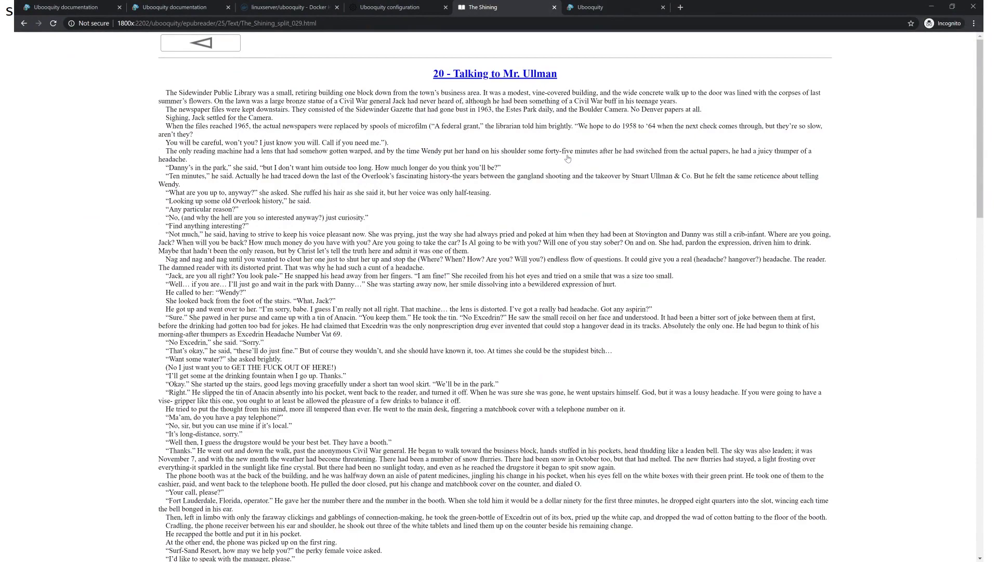
Step: Turn on night mode and view chapter 20 of The Shining on a dark page
click(537, 186)
click(561, 215)
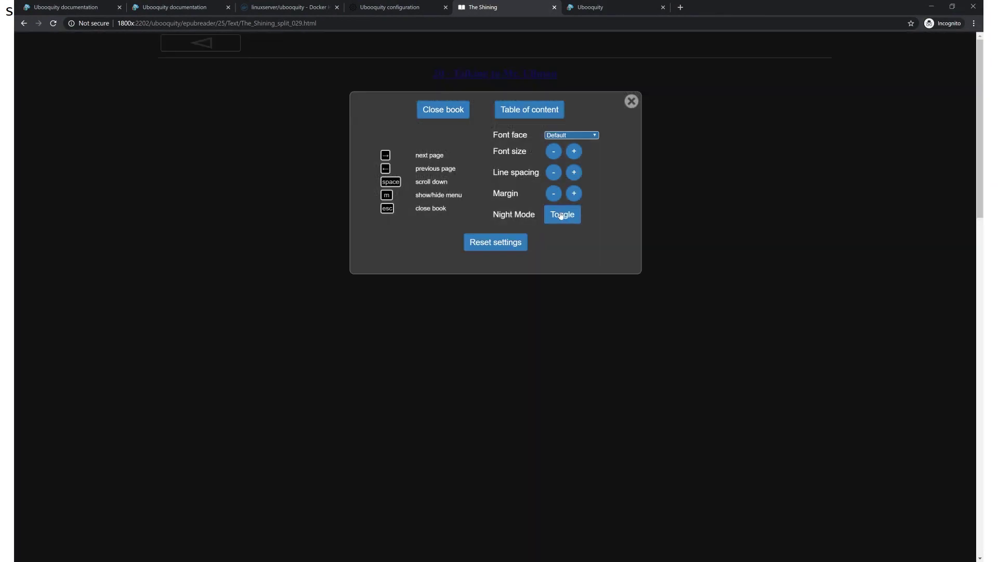
click(713, 271)
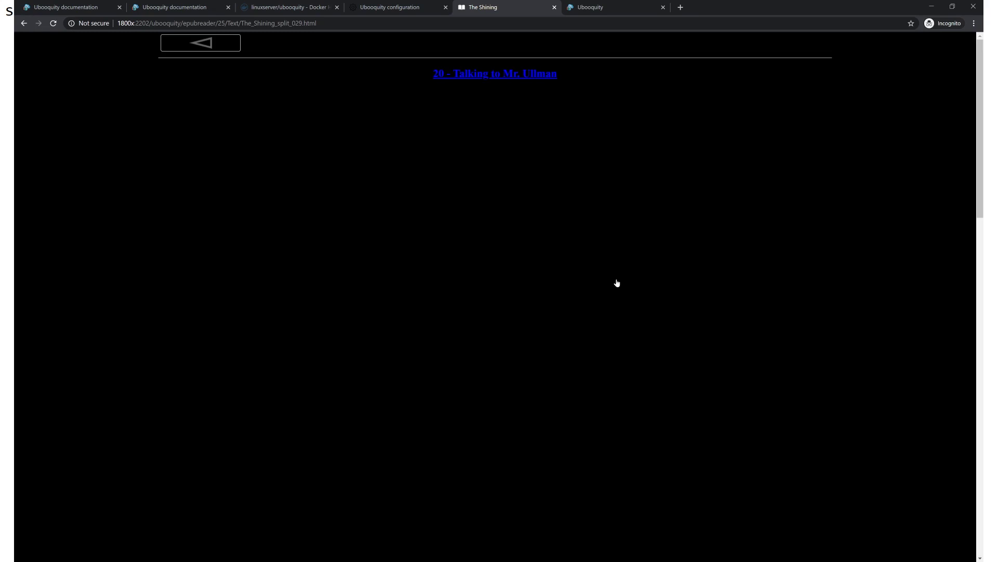
Step: Toggle night mode off and on several times, ending on the light page
click(552, 291)
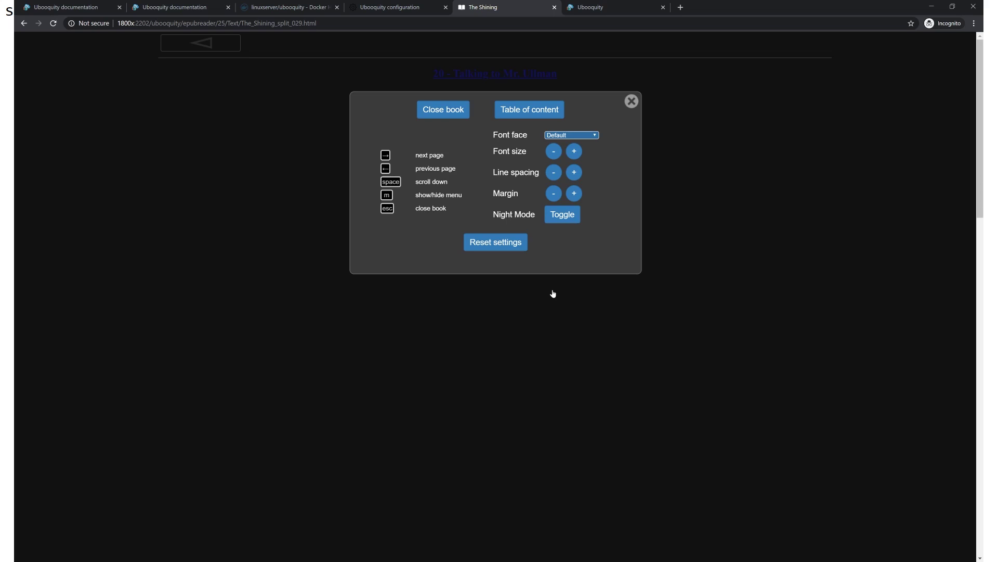
click(557, 217)
click(558, 216)
click(558, 216)
click(560, 217)
click(560, 215)
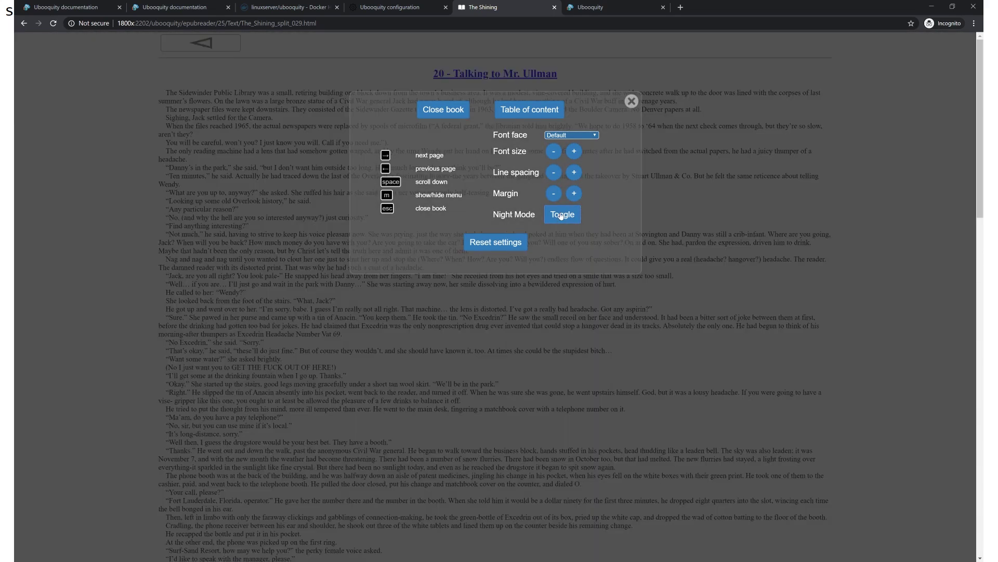